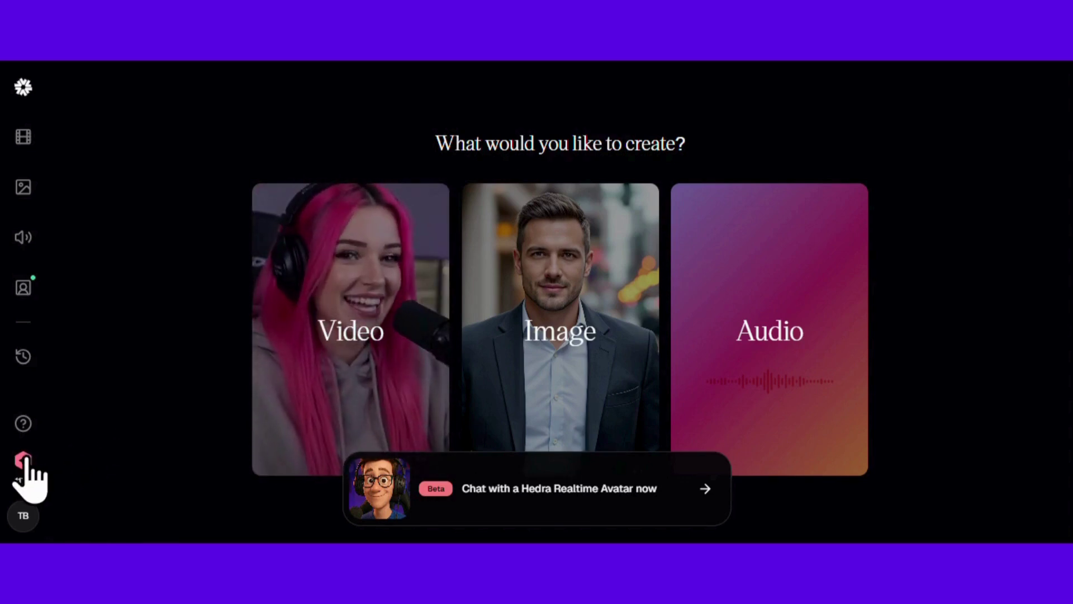
left_click(24, 461)
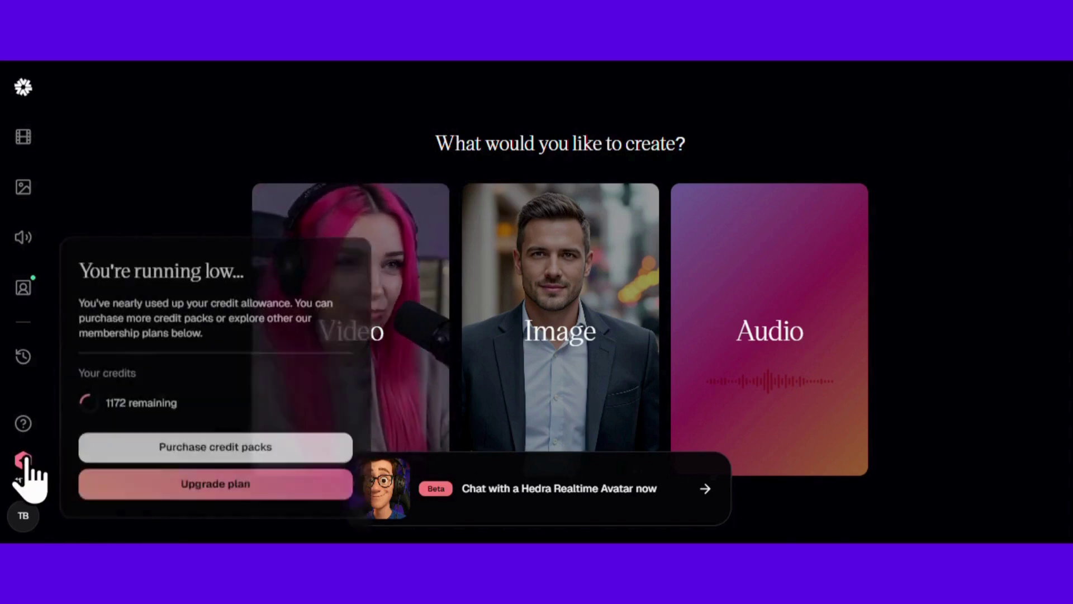
left_click(139, 445)
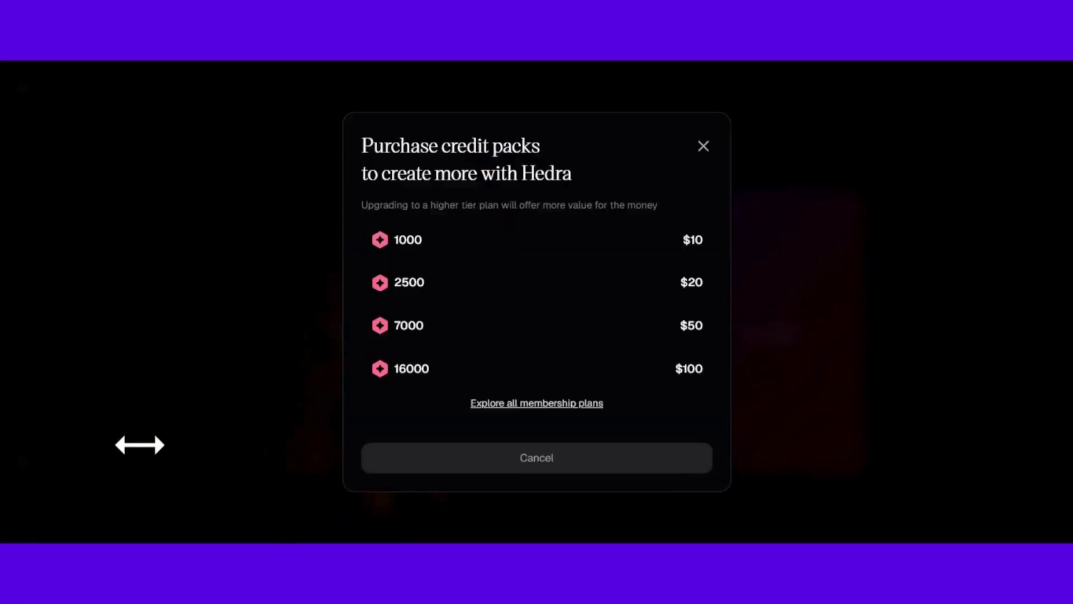
left_click(563, 411)
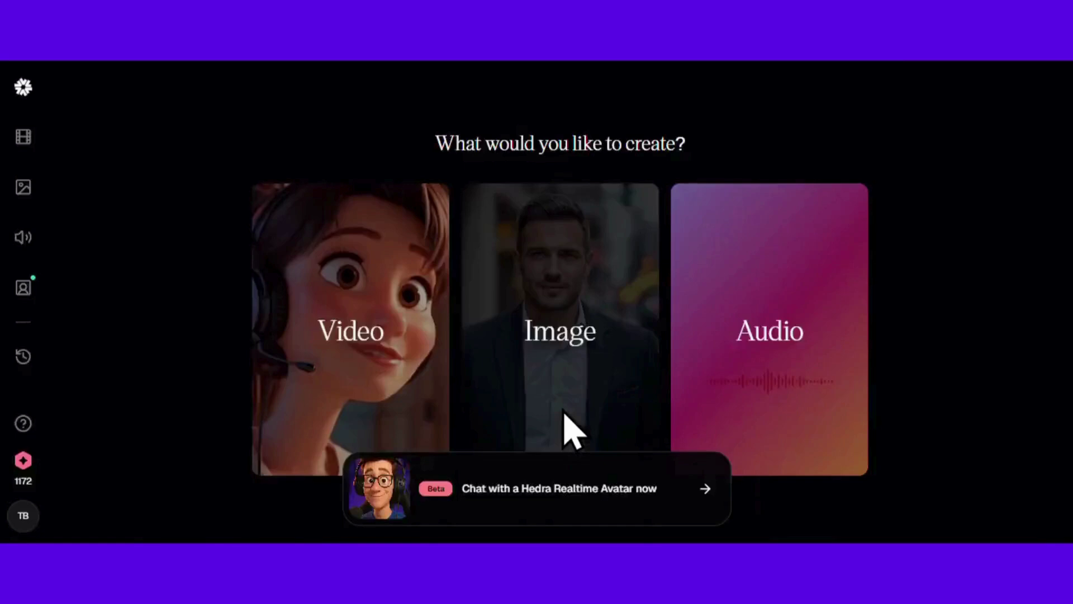
scroll(665, 212, "down", 4)
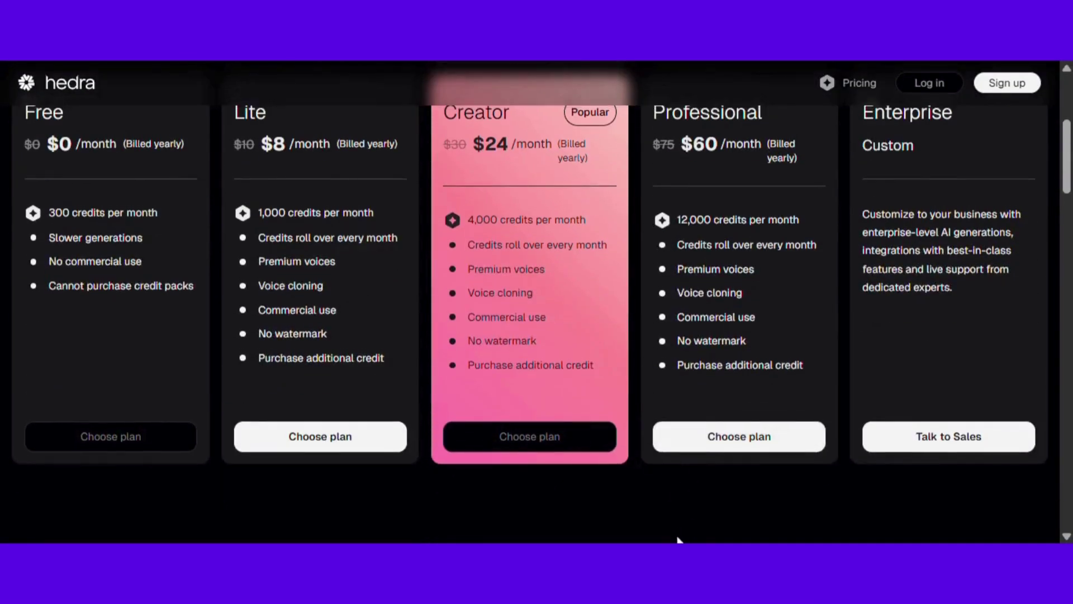
scroll(678, 534, "up", 2)
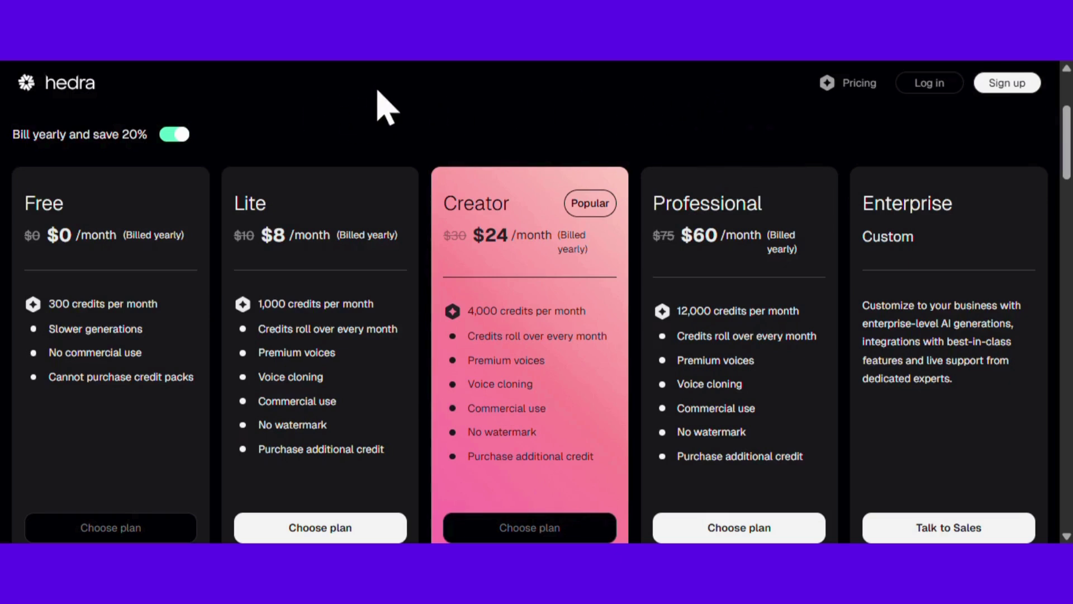
left_click(20, 64)
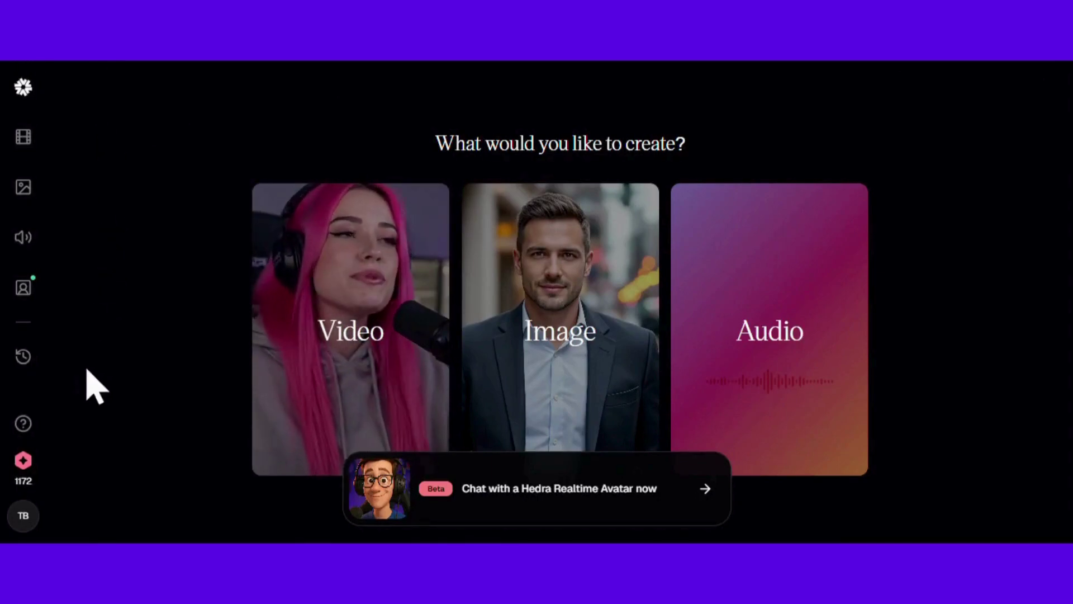
Open the account menu from the profile avatar to get to the Flux image tool
left_click(25, 524)
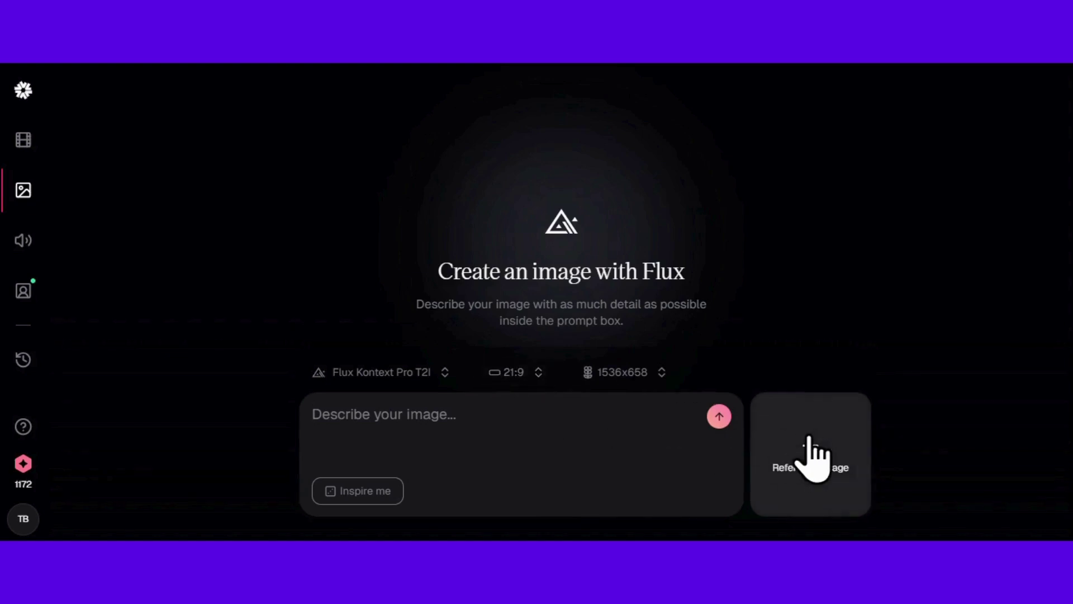
Look through the image model list without changing the model, then switch to Generate speech
left_click(446, 374)
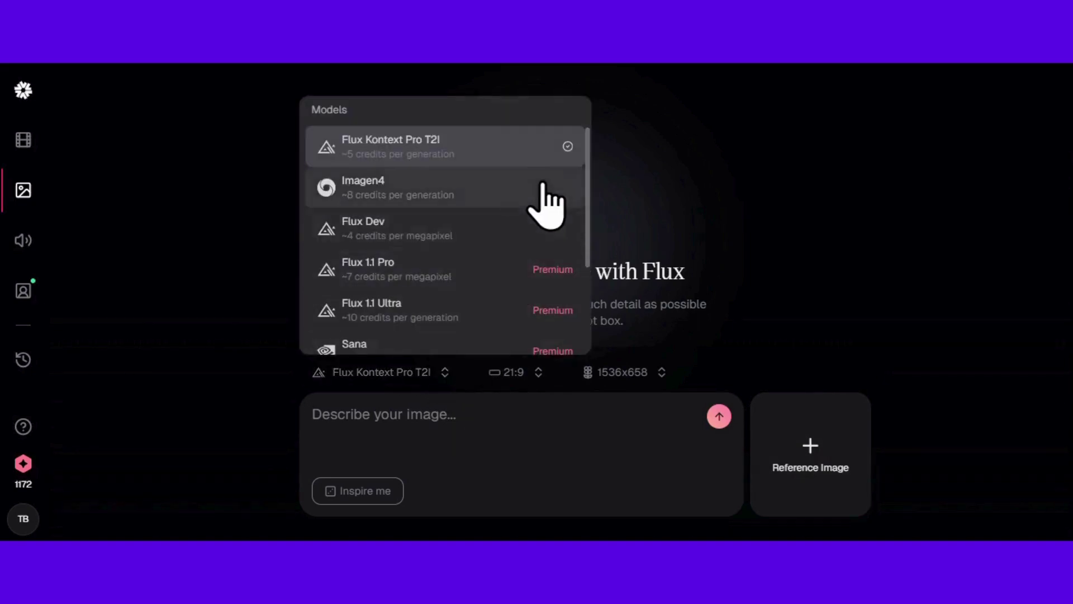
scroll(548, 196, "down", 2)
scroll(543, 187, "down", 1)
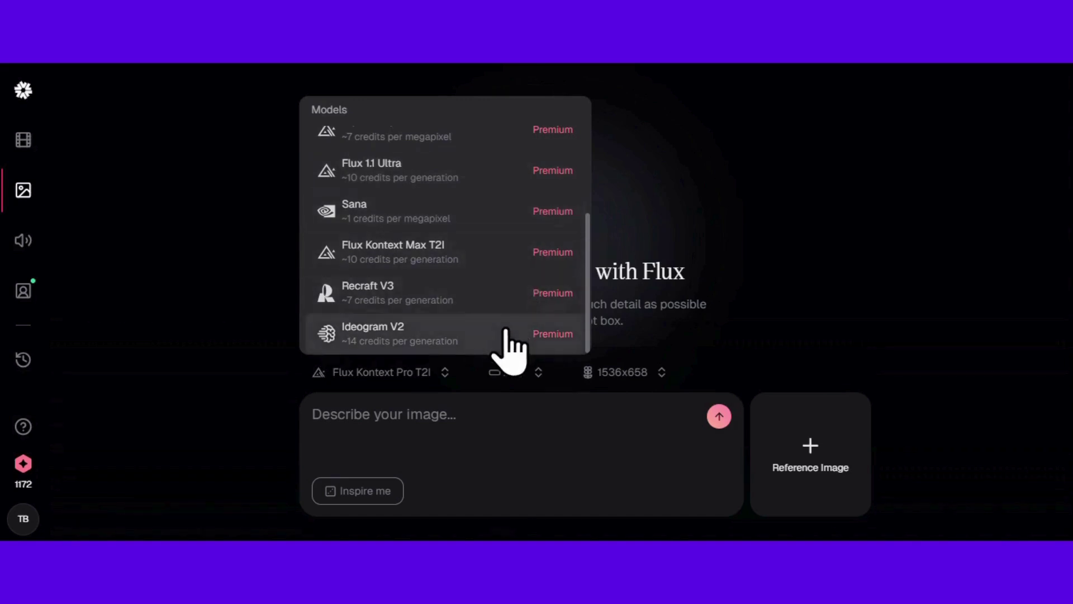
left_click(215, 301)
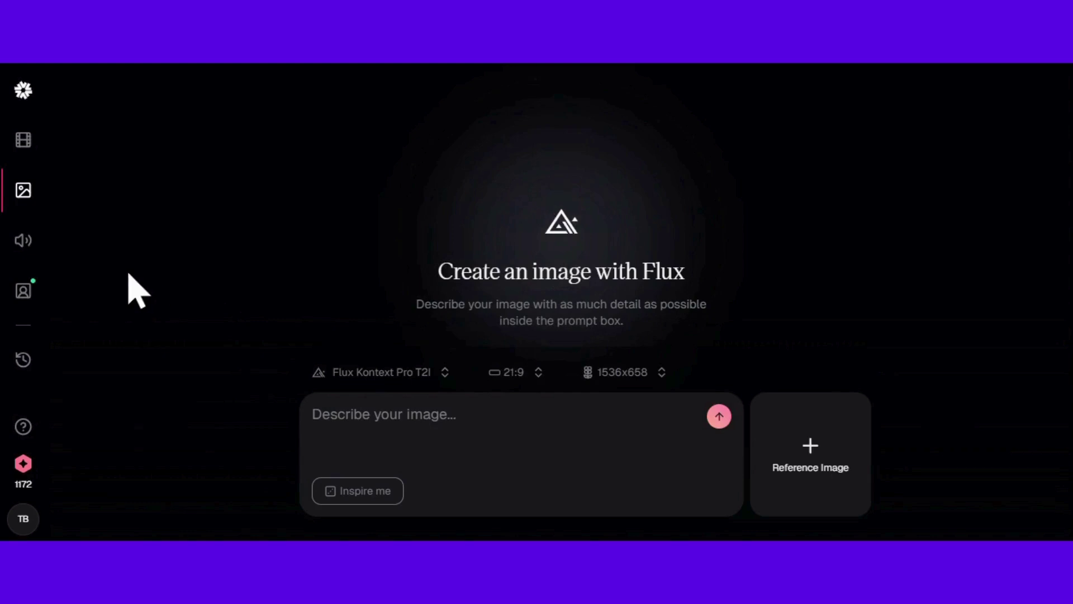
left_click(20, 240)
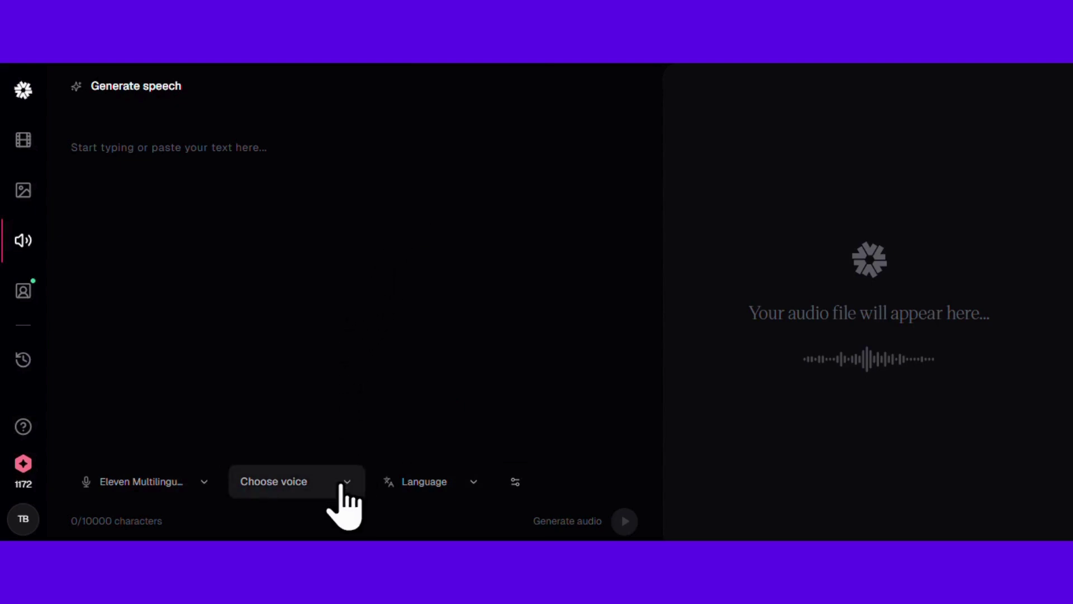
Browse the full list of speaking voices and pick Chris as the speech voice
left_click(341, 485)
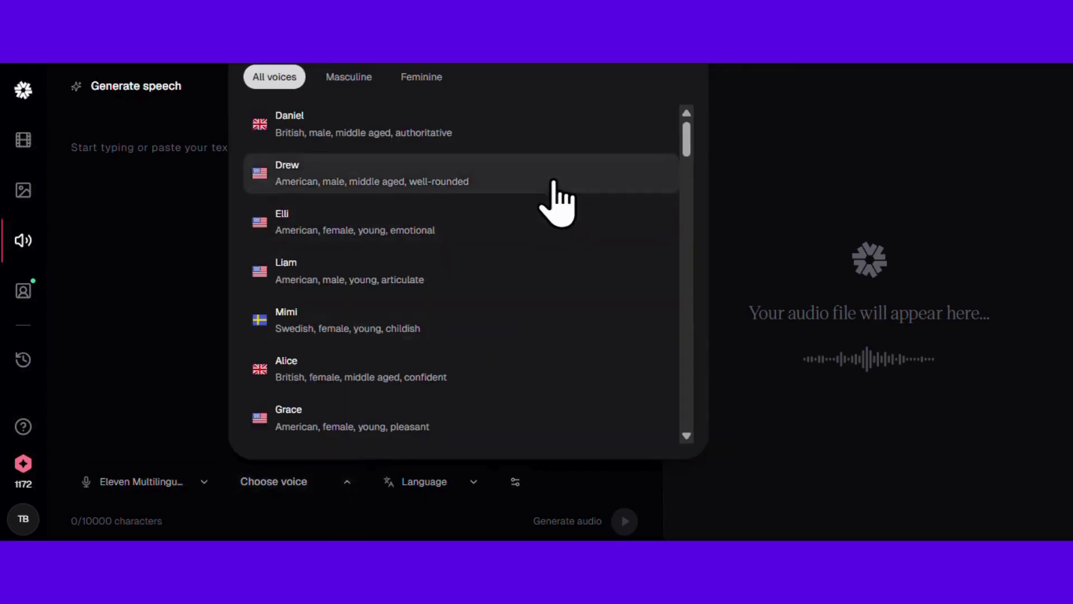
scroll(556, 192, "down", 3)
scroll(554, 182, "down", 8)
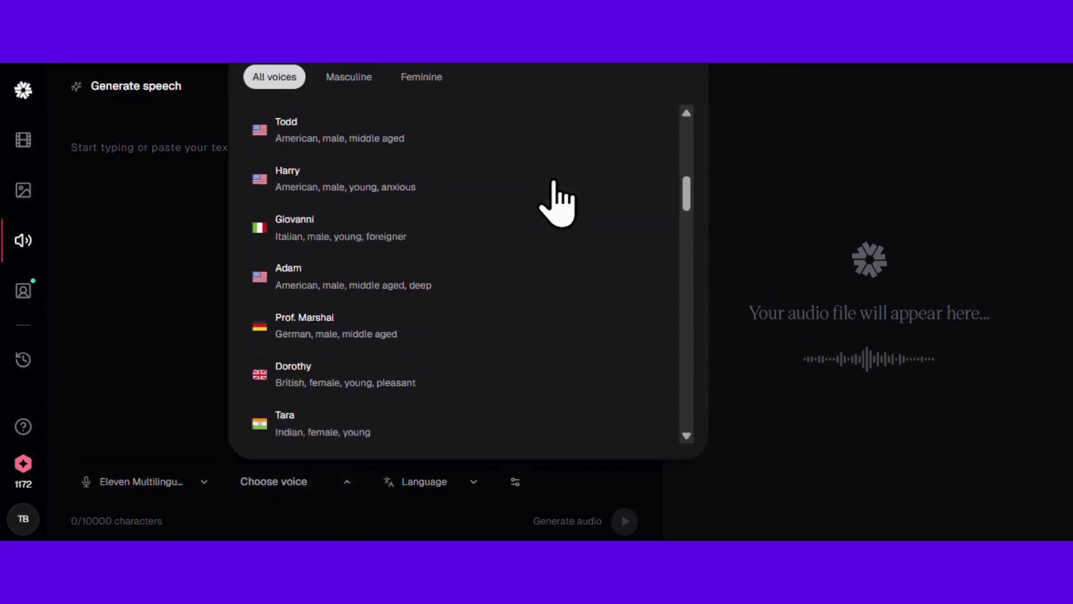
scroll(554, 182, "down", 8)
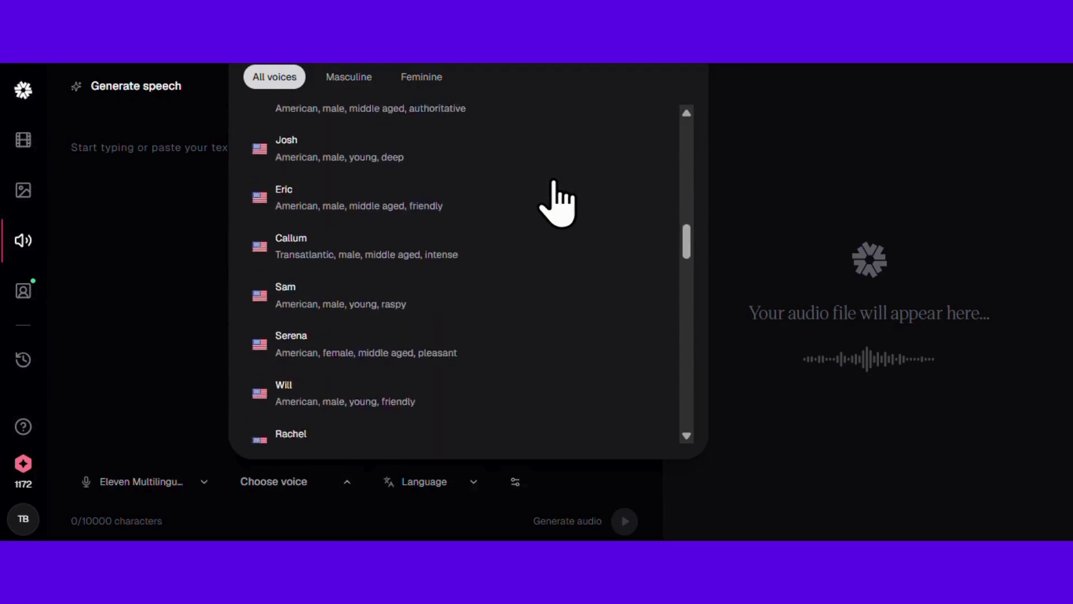
scroll(553, 182, "down", 5)
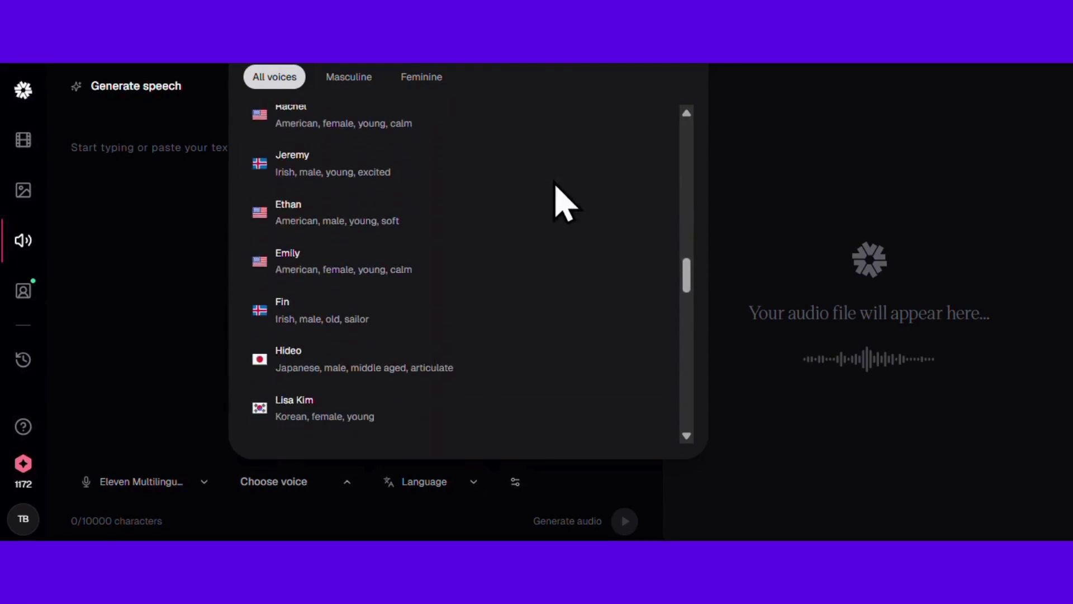
scroll(554, 184, "down", 6)
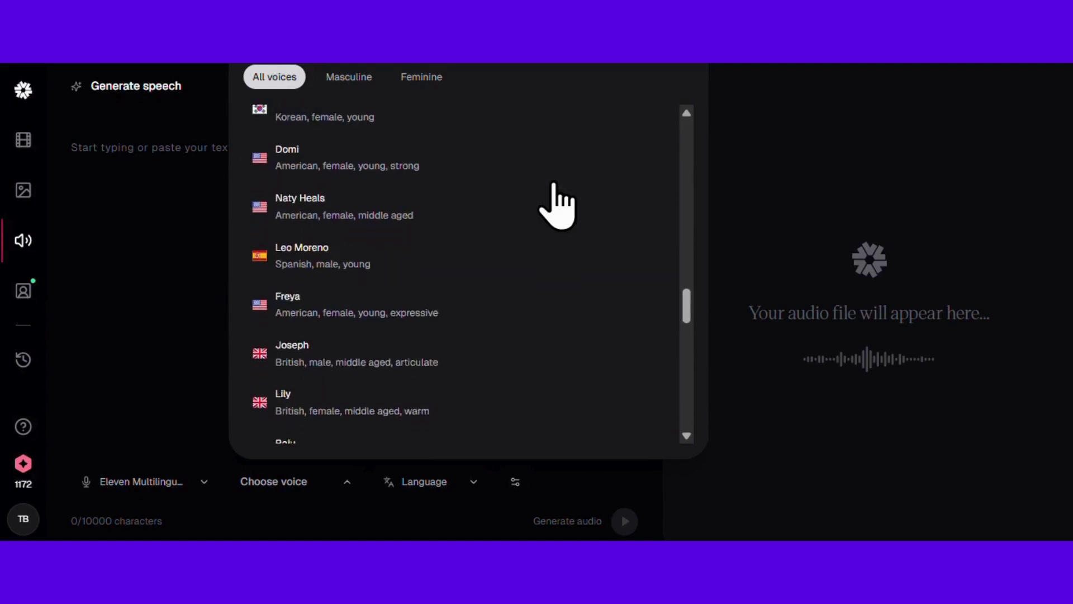
scroll(553, 183, "down", 7)
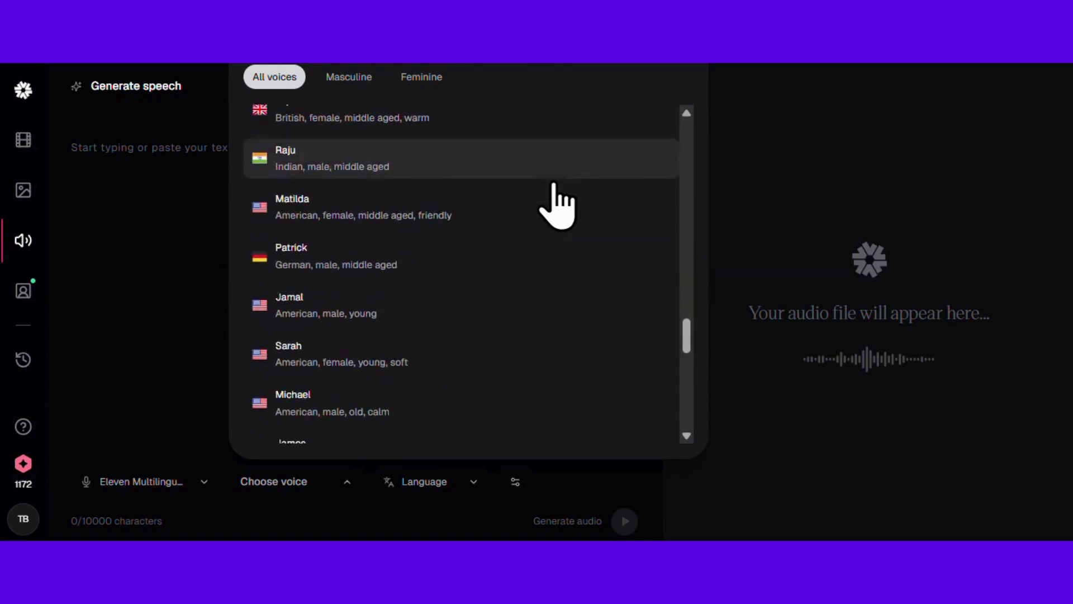
scroll(553, 183, "down", 7)
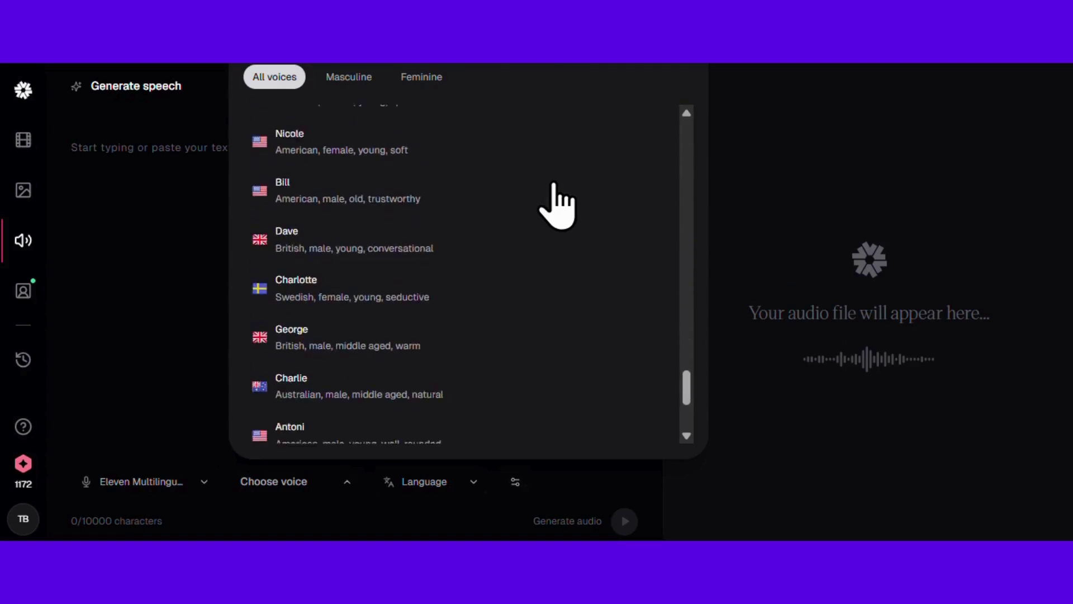
scroll(554, 183, "down", 3)
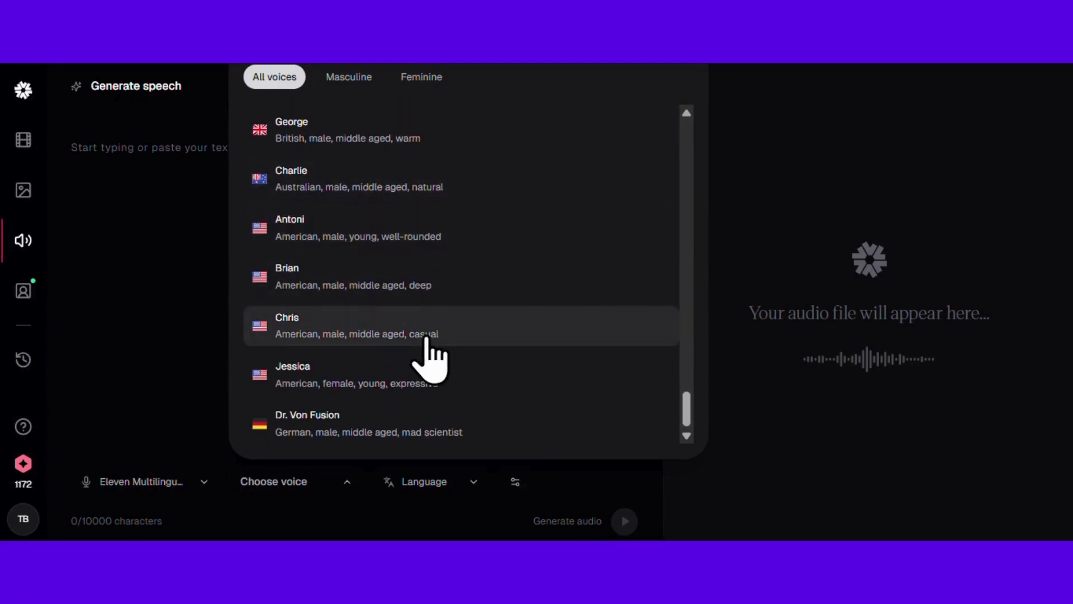
left_click(427, 341)
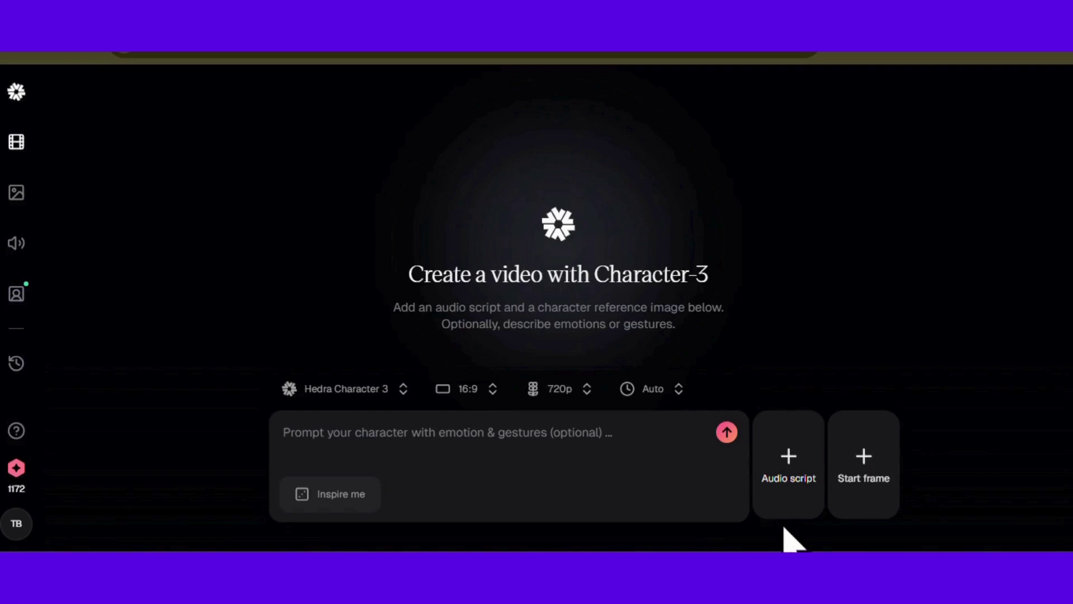
Look over the speech and voice-cloning options for the audio script, then close the clone panel
left_click(789, 457)
left_click(847, 314)
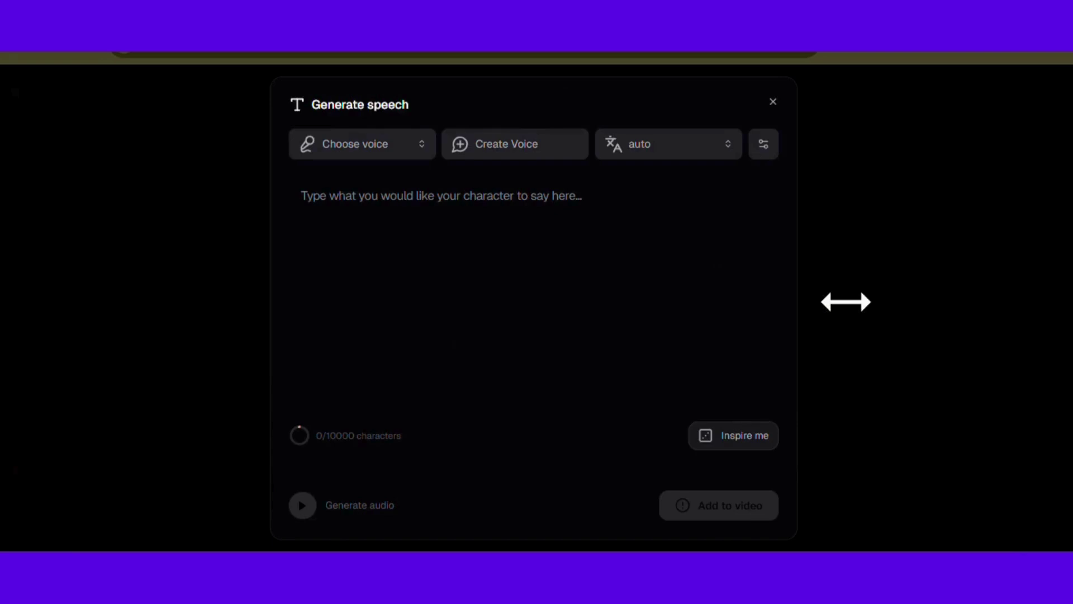
left_click(393, 158)
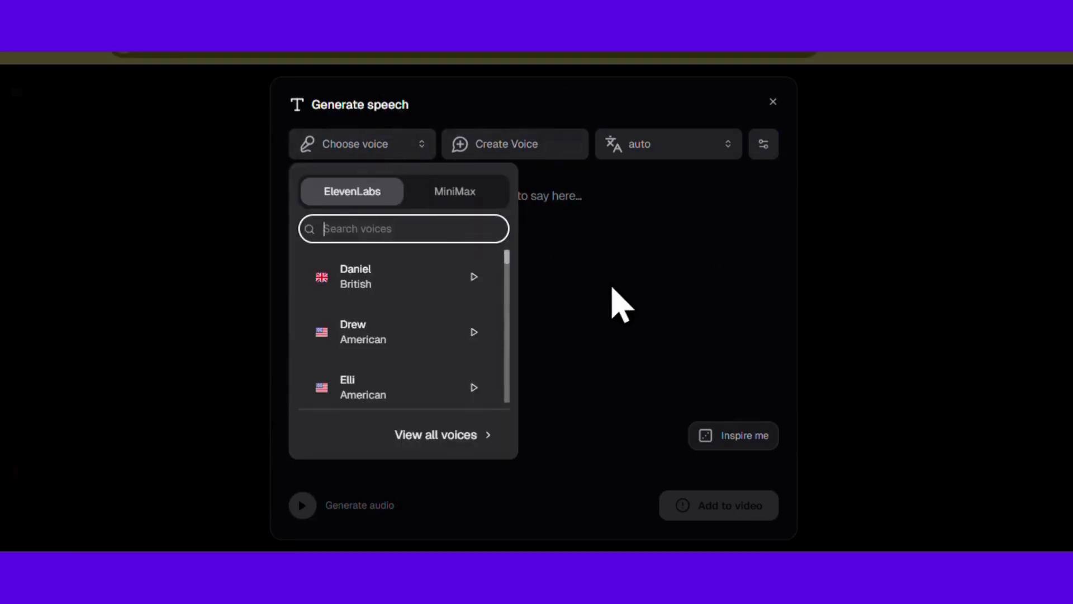
left_click(610, 281)
left_click(538, 148)
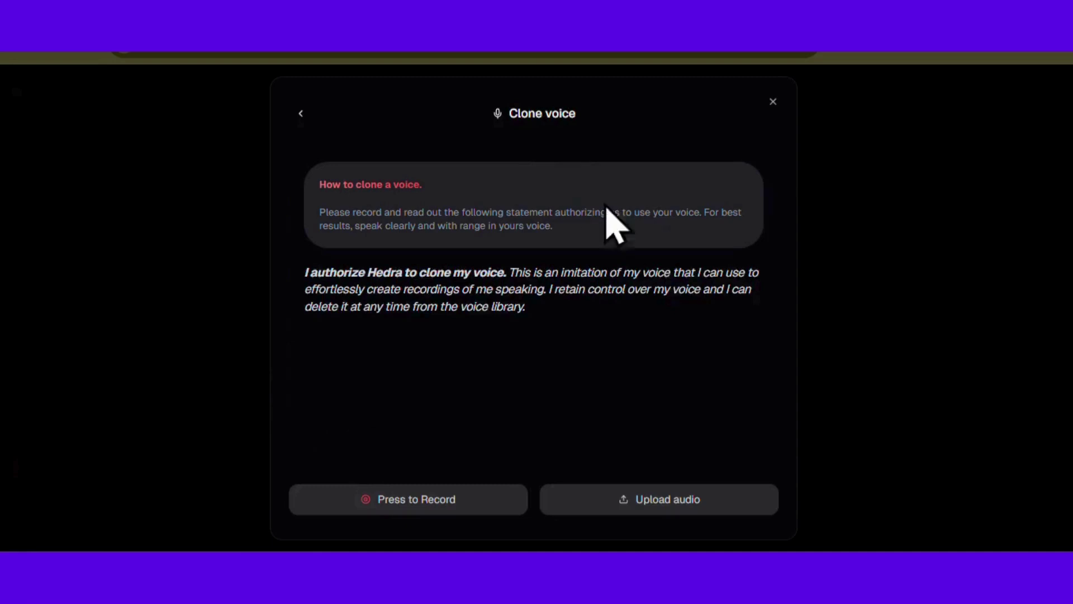
left_click(773, 101)
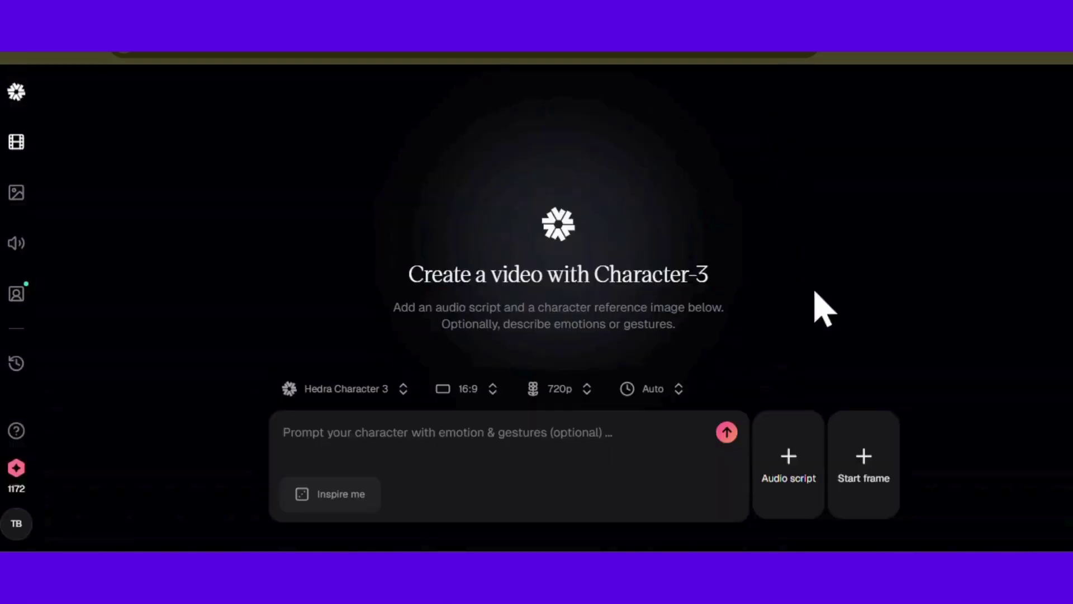
Upload an audio file as the video's audio script and add it to the video
left_click(790, 479)
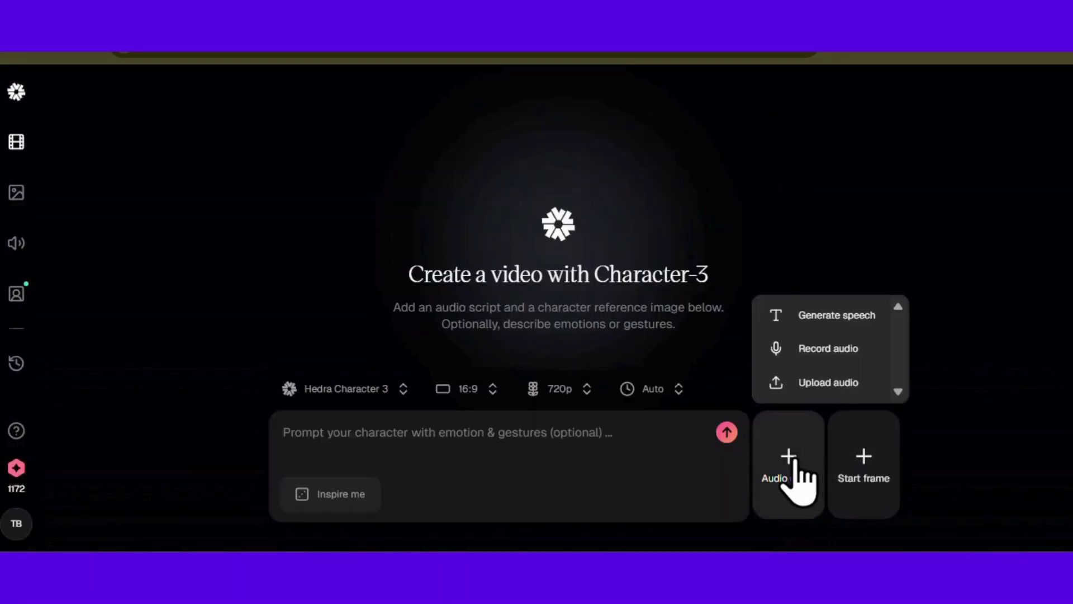
left_click(831, 382)
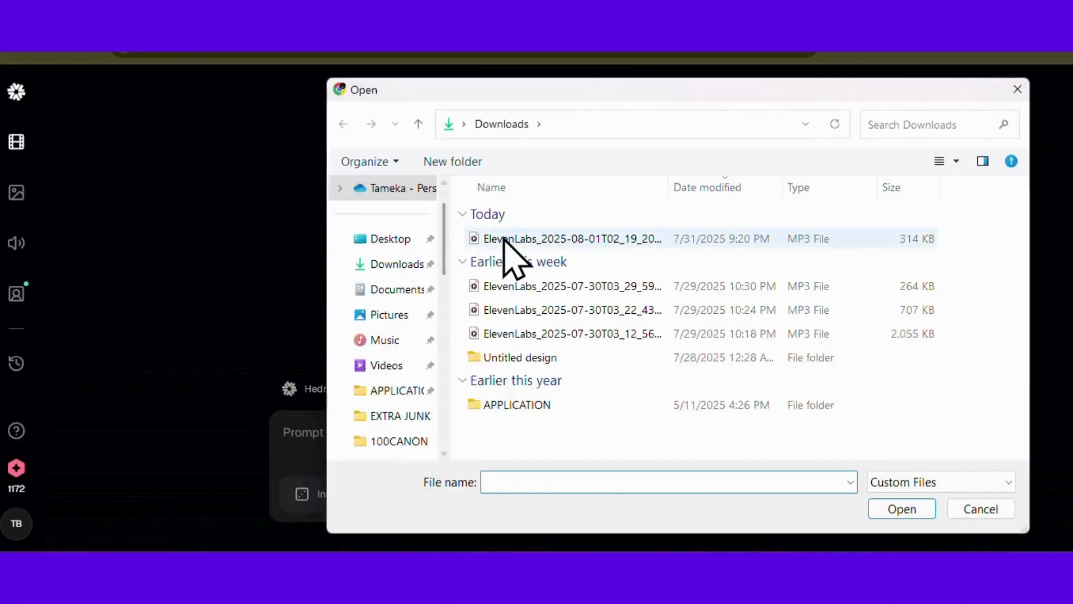
double_click(503, 239)
left_click(693, 492)
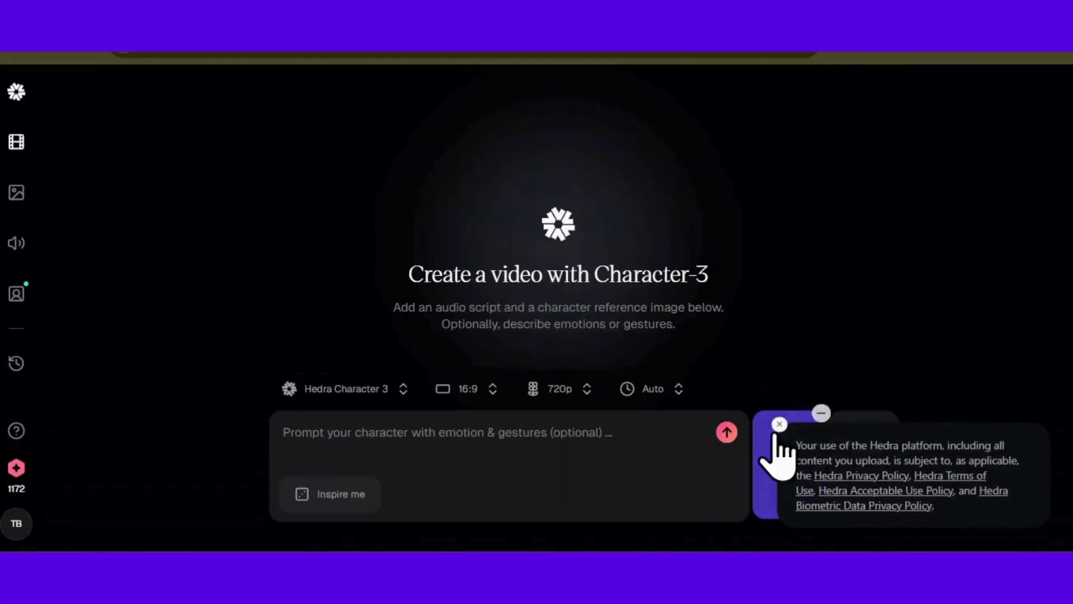
Upload the portrait image as the start frame and start generating the Character-3 video
left_click(838, 464)
left_click(903, 385)
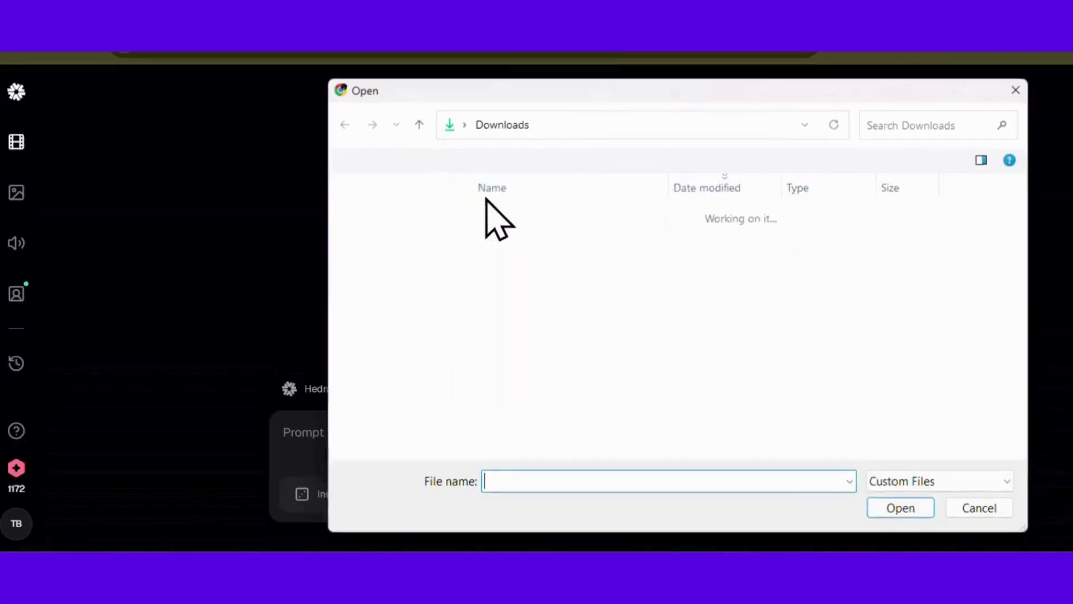
double_click(503, 239)
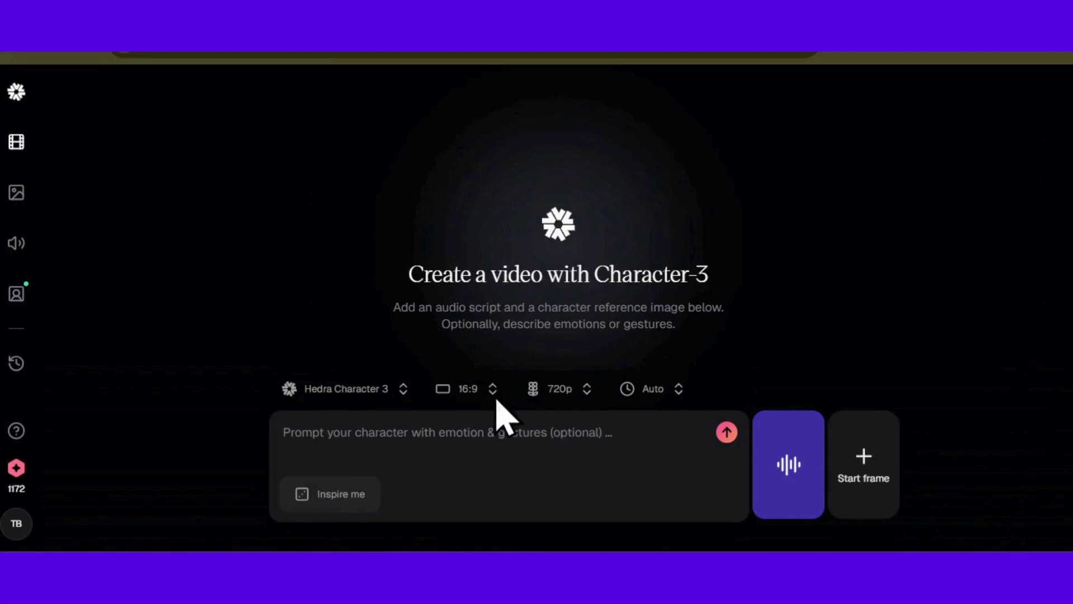
left_click(727, 432)
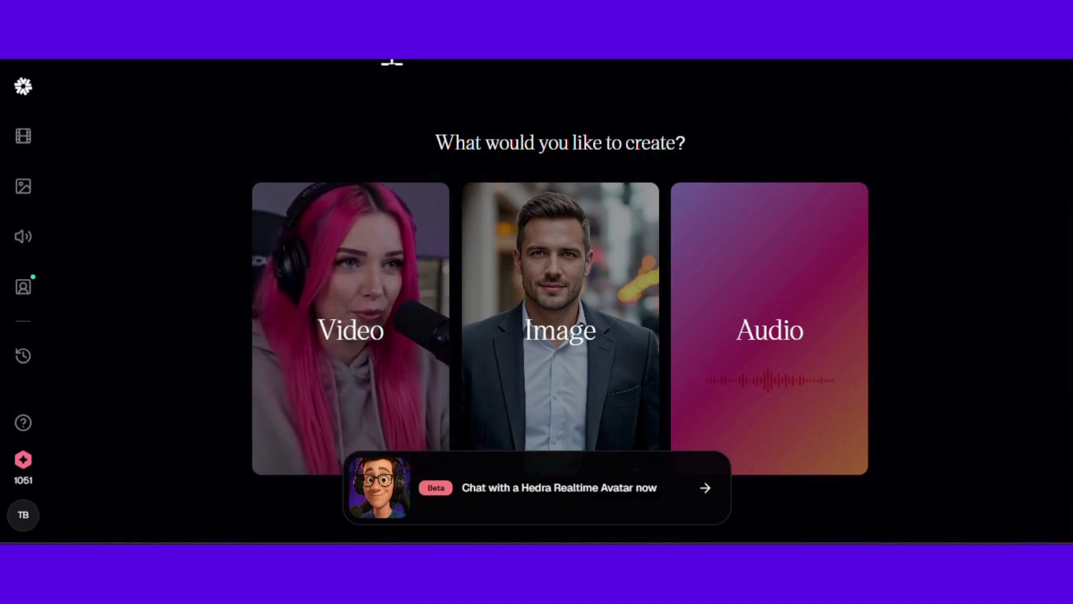
Open the Legacy Character App from the account menu and scroll over its Audio, Character and Video panels
left_click(23, 517)
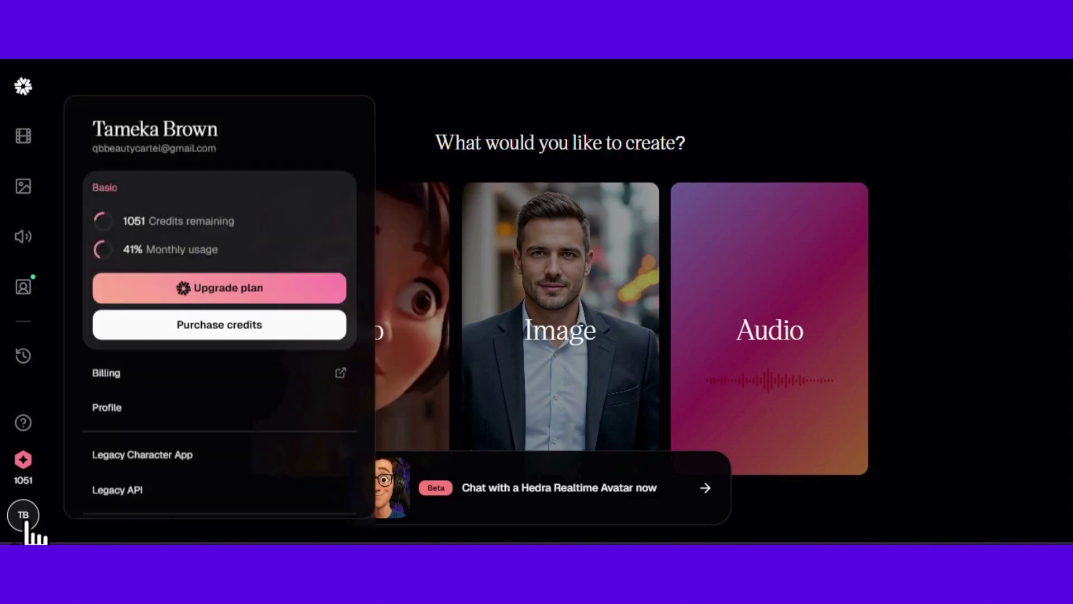
left_click(190, 449)
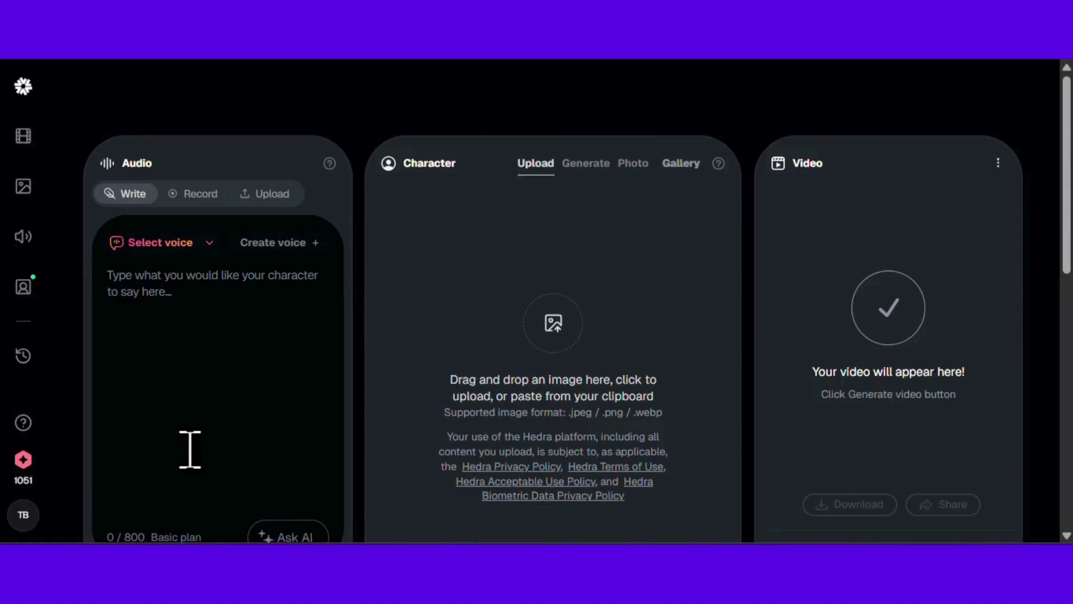
scroll(404, 106, "down", 1)
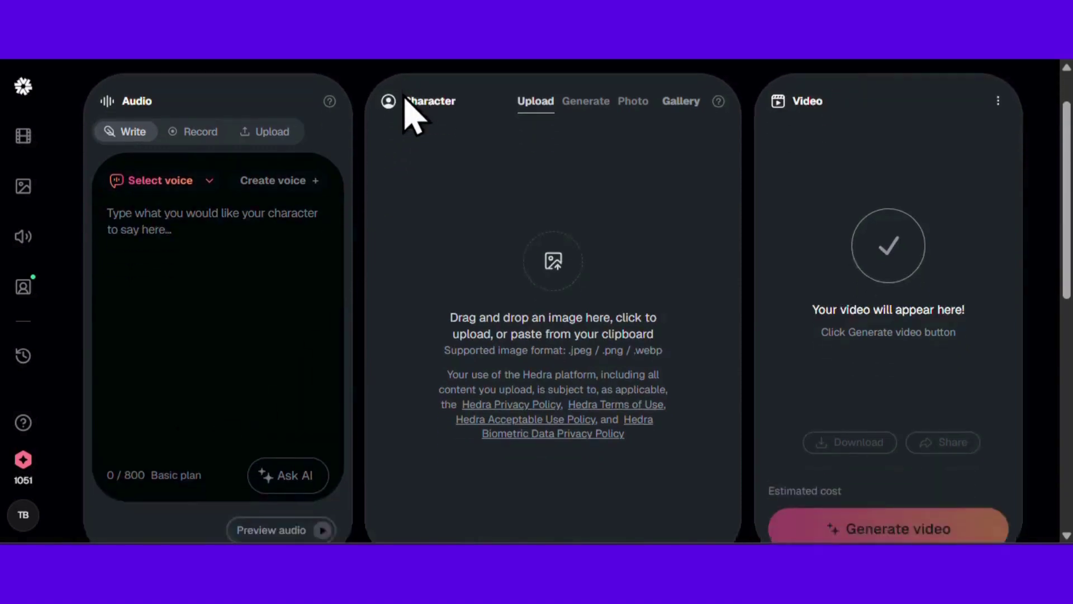
scroll(406, 112, "up", 2)
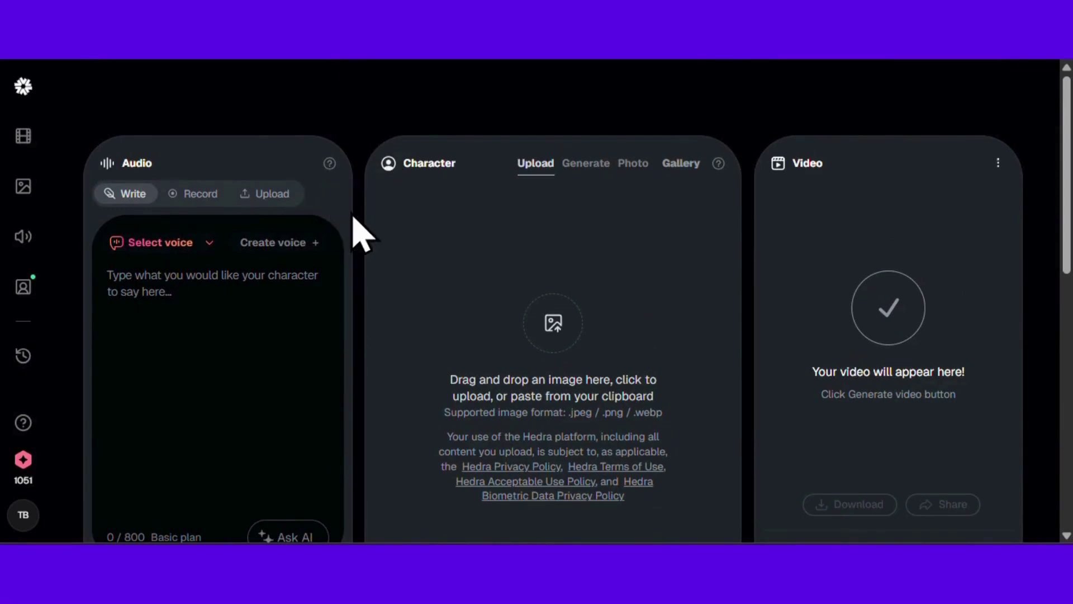
left_click(302, 246)
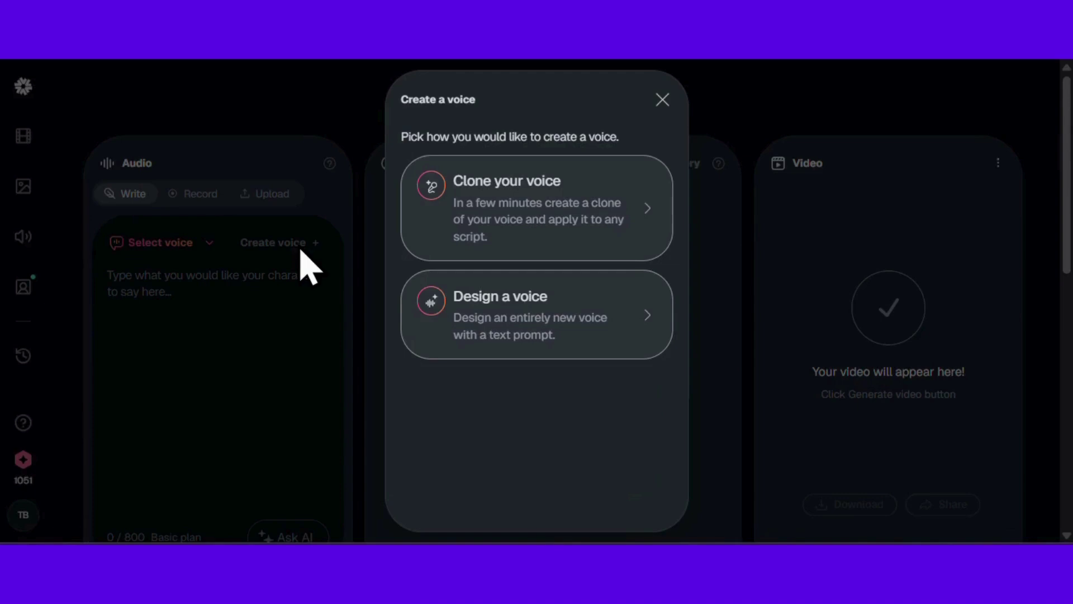
left_click(520, 328)
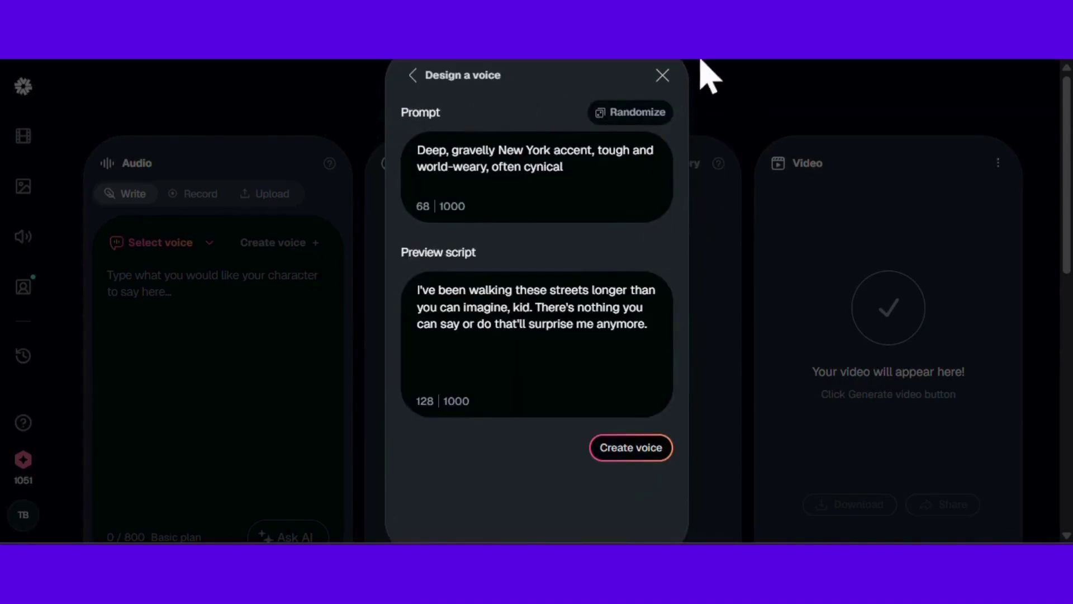
left_click(663, 75)
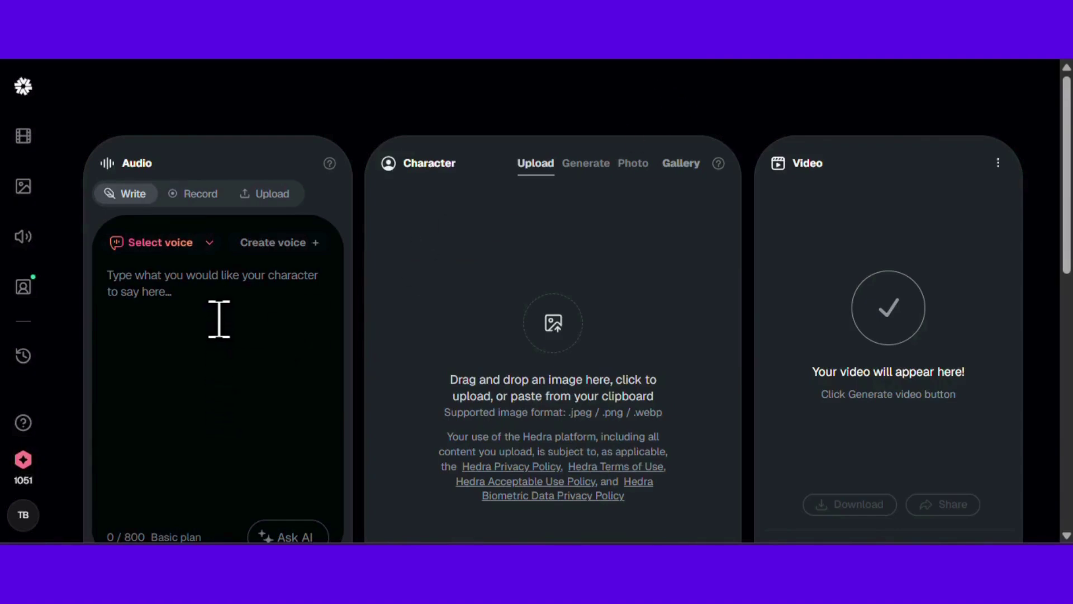
Dismiss the voice list and image picker, then switch Audio to Upload and open the Downloads file picker
left_click(208, 252)
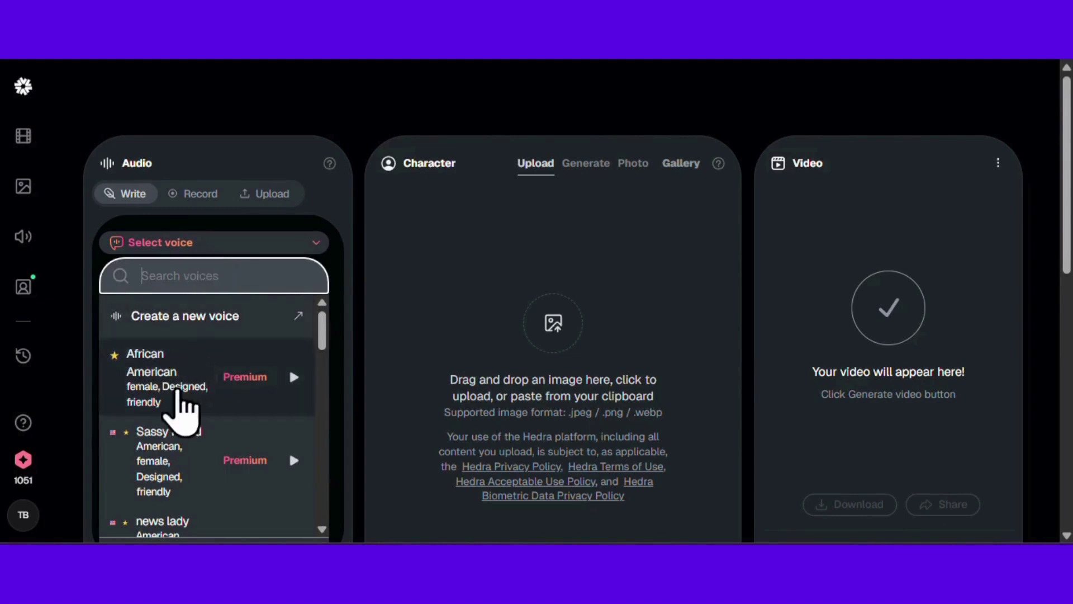
left_click(510, 270)
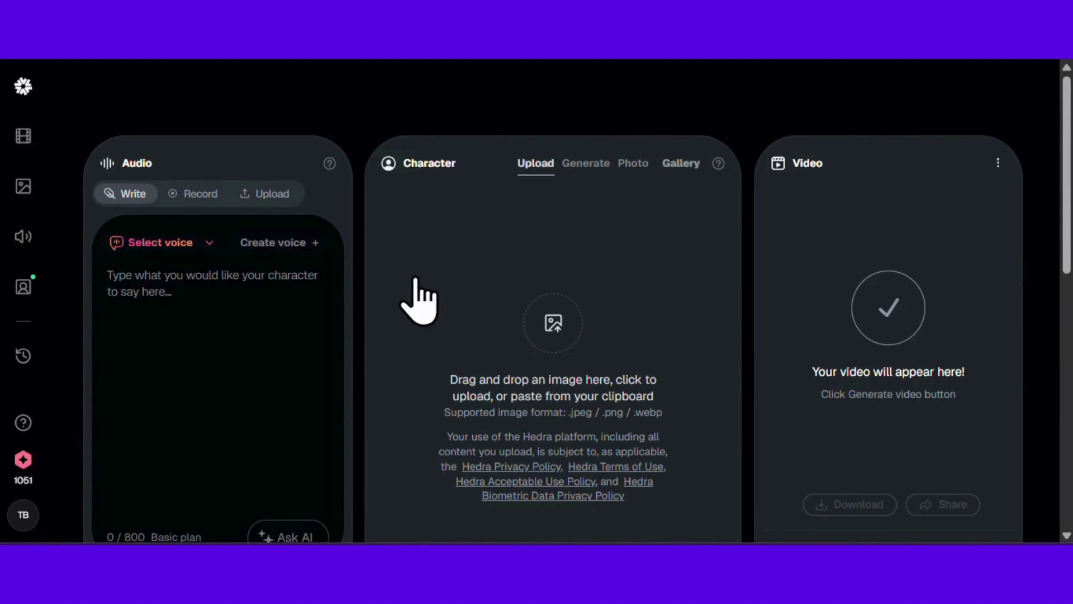
left_click(508, 231)
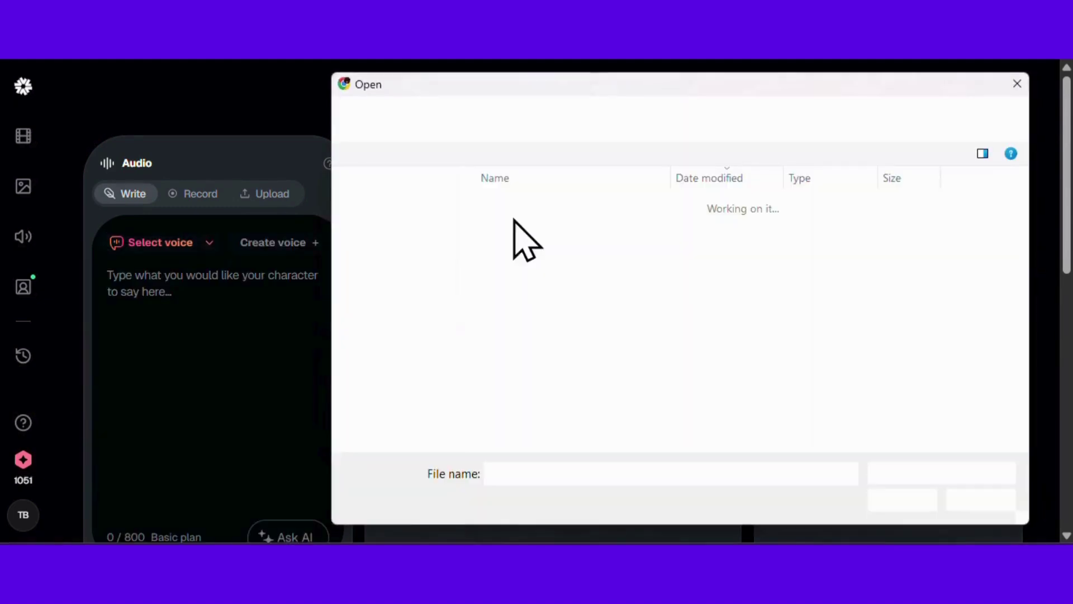
left_click(1017, 84)
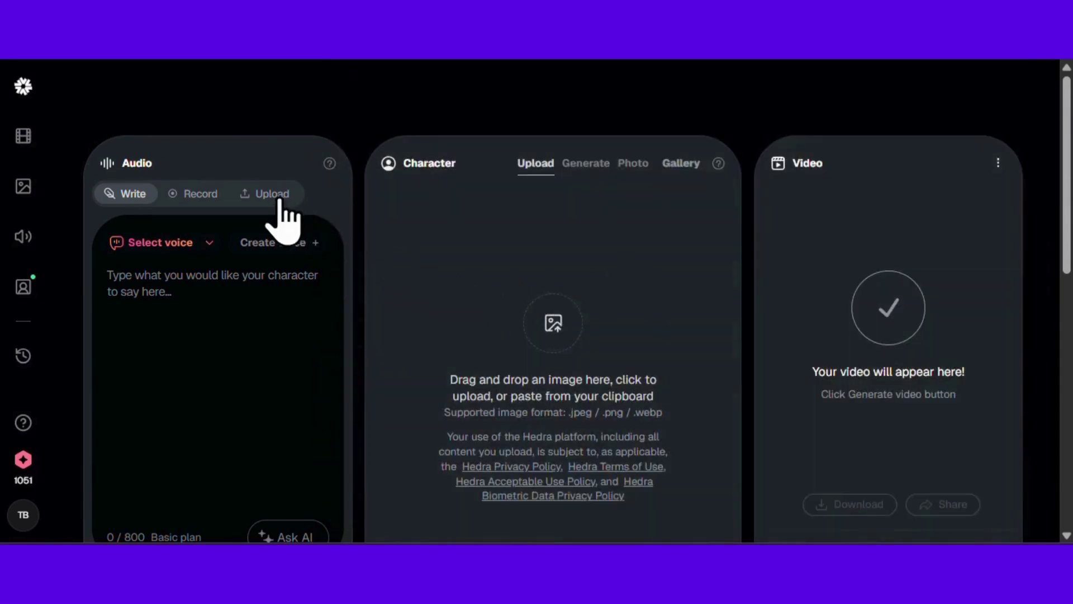
left_click(276, 197)
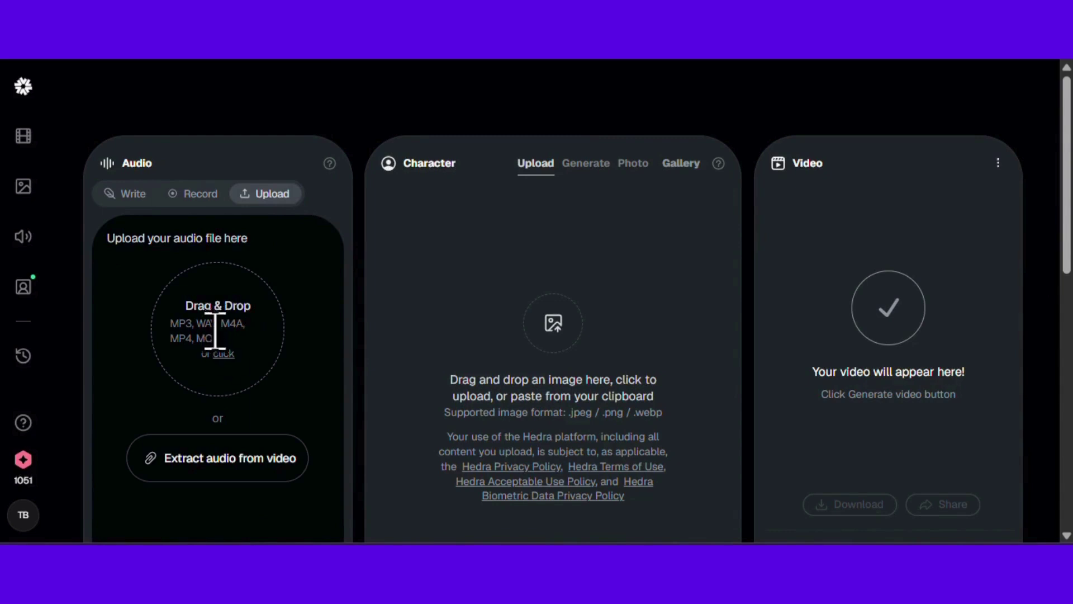
left_click(221, 354)
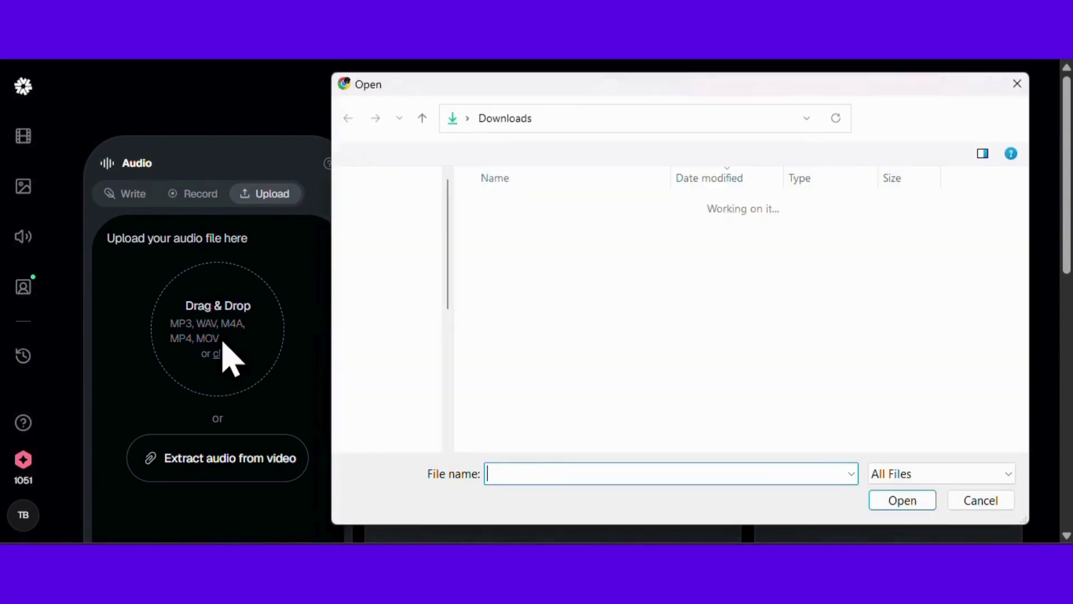